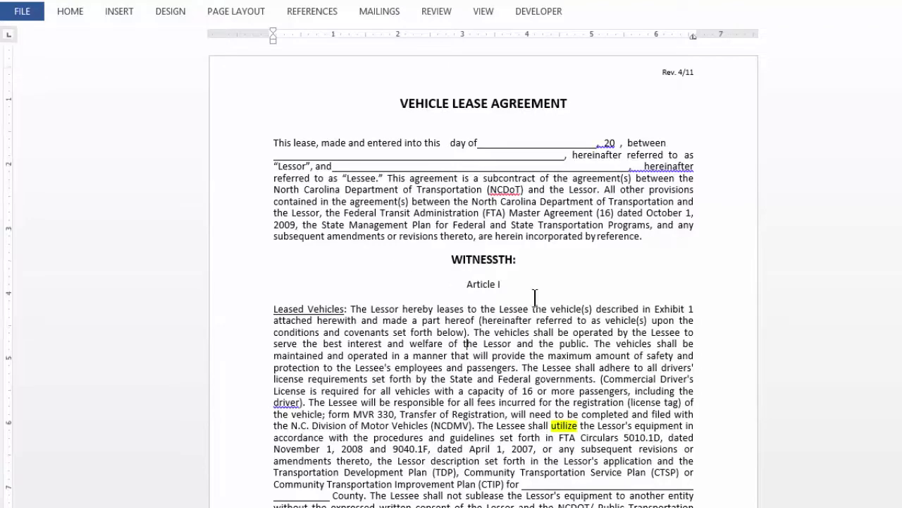
- Browse down through the agreement's articles past the civil rights sections, then return to the top
{"action": "scroll", "coordinate": [535, 299], "scroll_direction": "down", "scroll_amount": 1}
{"action": "scroll", "coordinate": [535, 299], "scroll_direction": "down", "scroll_amount": 2}
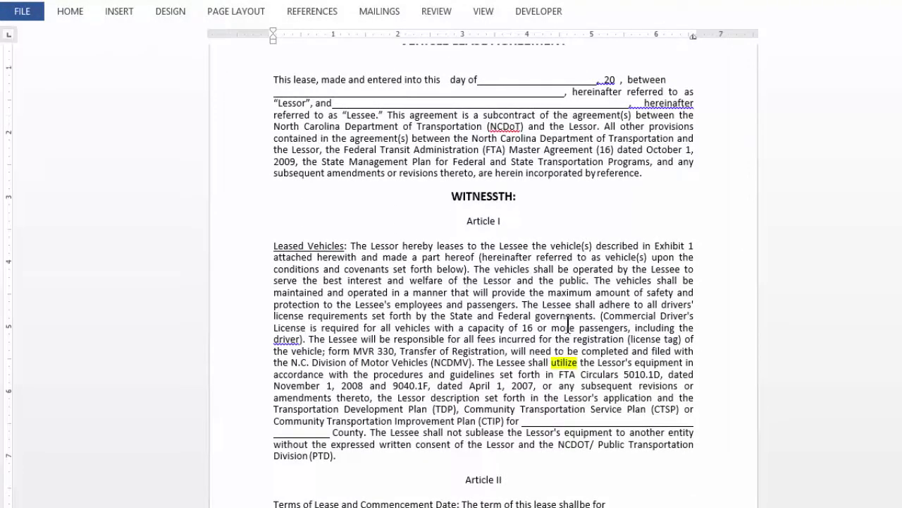
{"action": "scroll", "coordinate": [568, 321], "scroll_direction": "down", "scroll_amount": 6}
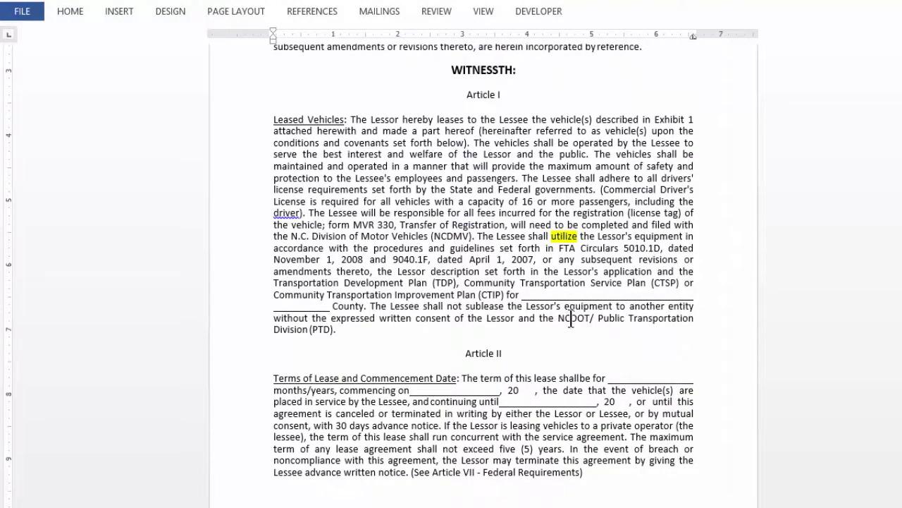
{"action": "key", "text": "Down"}
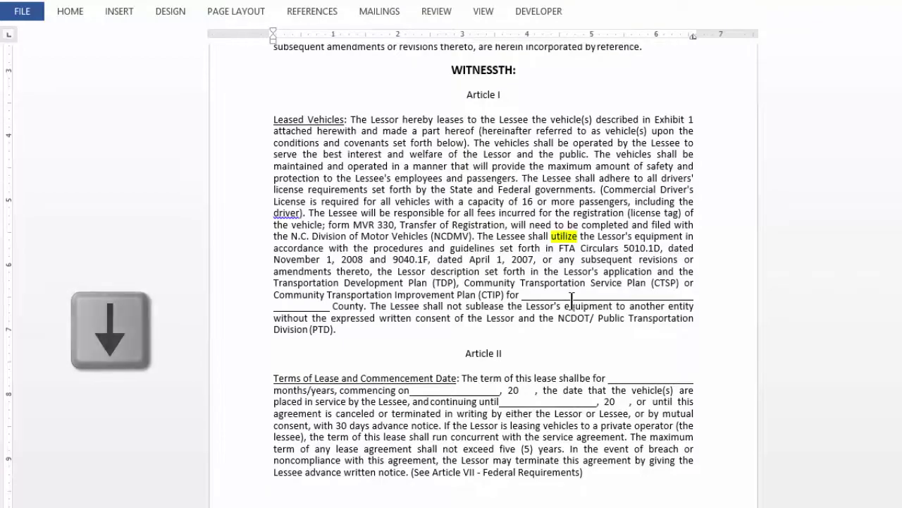
{"action": "key", "text": "Down"}
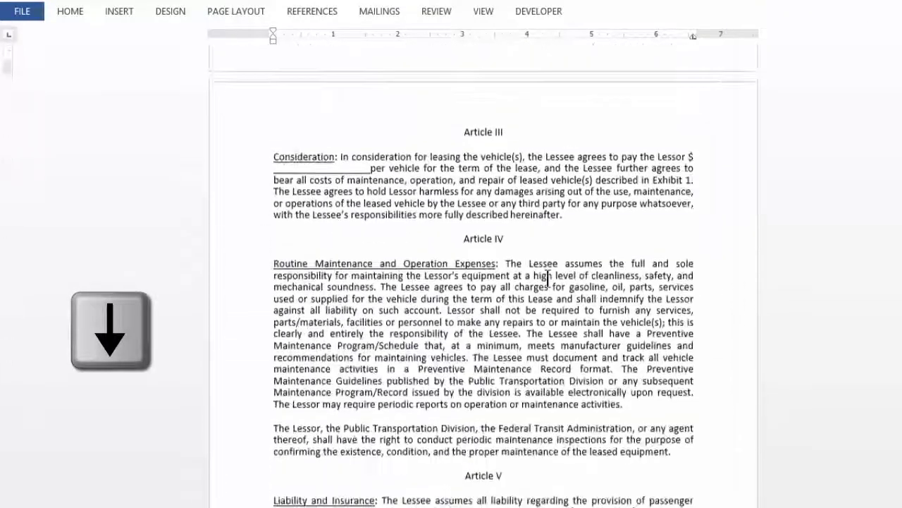
{"action": "key", "text": "Down"}
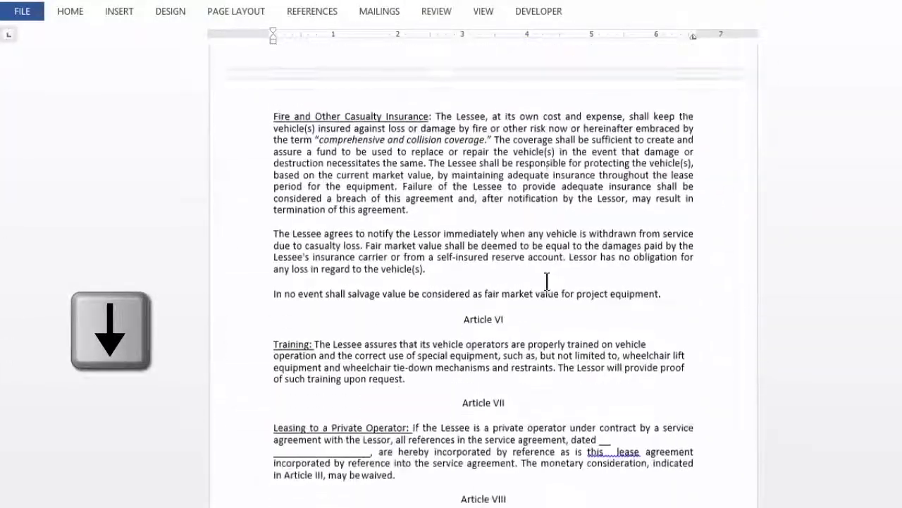
{"action": "key", "text": "Down"}
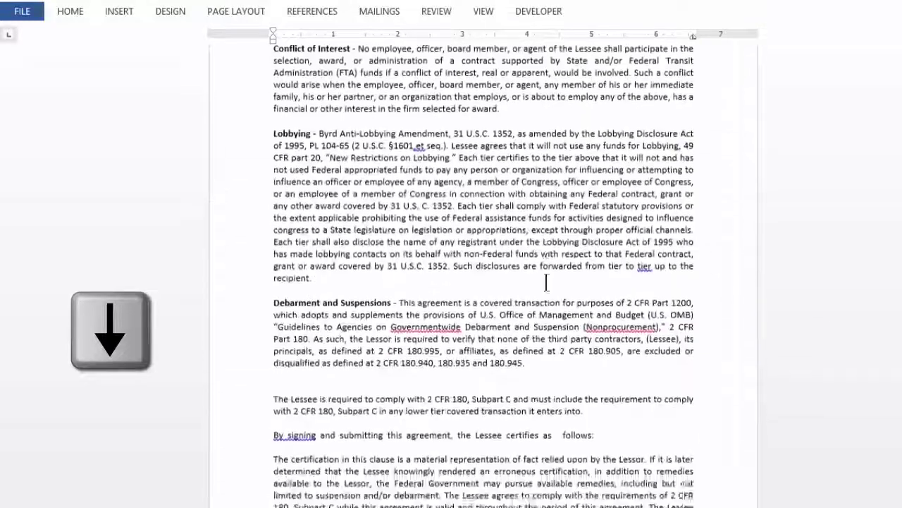
{"action": "key", "text": "Down"}
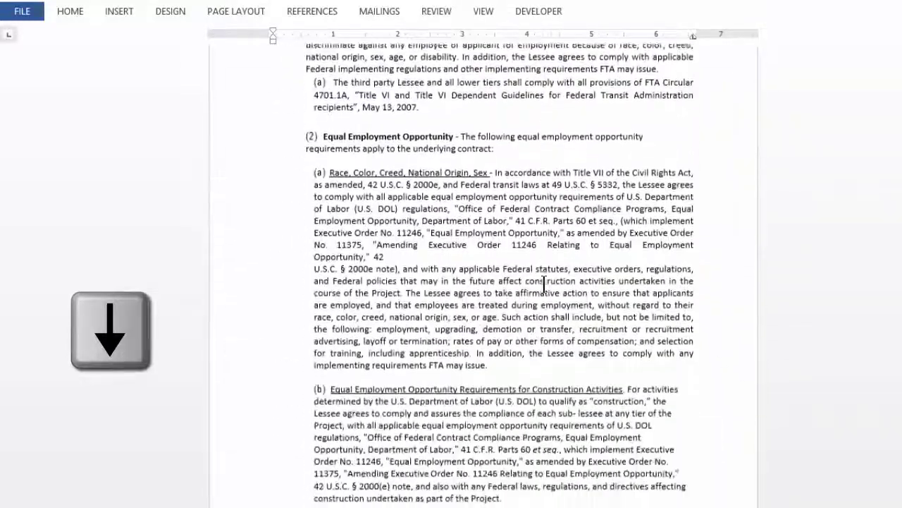
{"action": "key", "text": "ctrl+Home"}
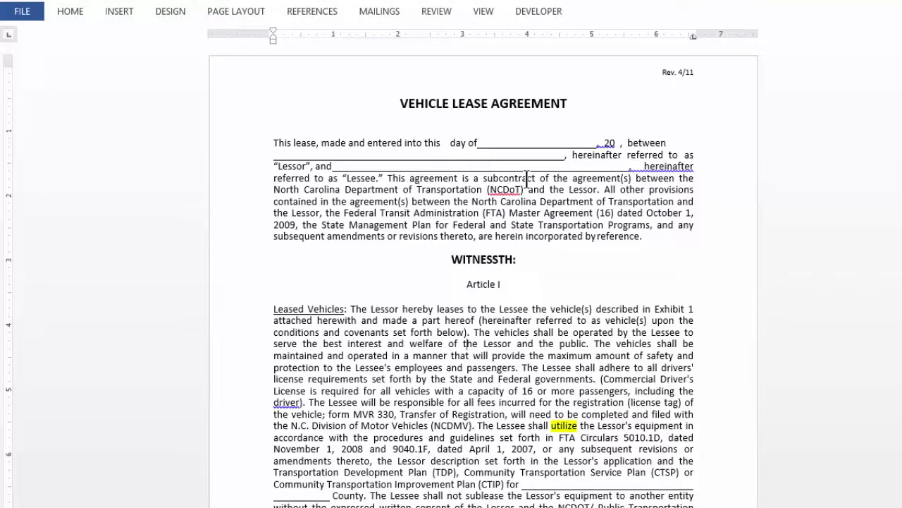
- From the document start, open Find and Replace centred over the page on the Replace tab
{"action": "key", "text": "ctrl+Home"}
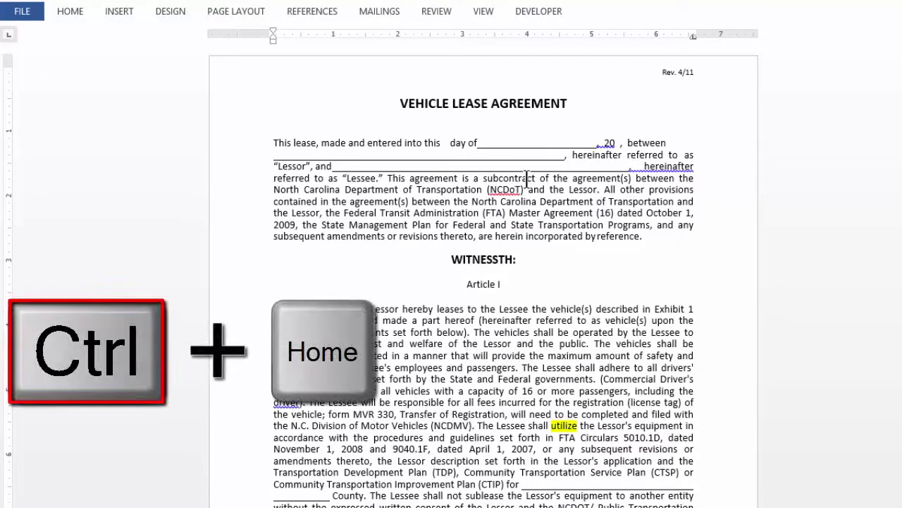
{"action": "key", "text": "ctrl+Home"}
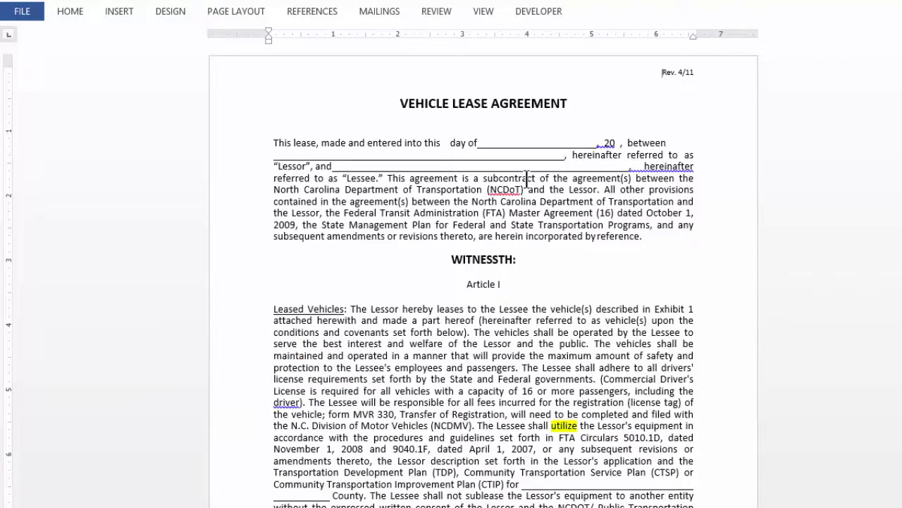
{"action": "key", "text": "ctrl+h"}
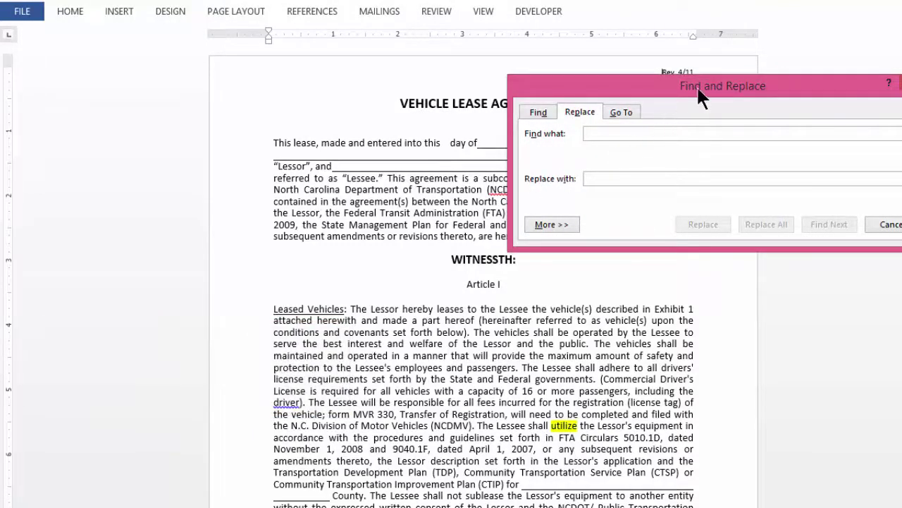
{"action": "left_click_drag", "start_coordinate": [698, 89], "coordinate": [490, 133]}
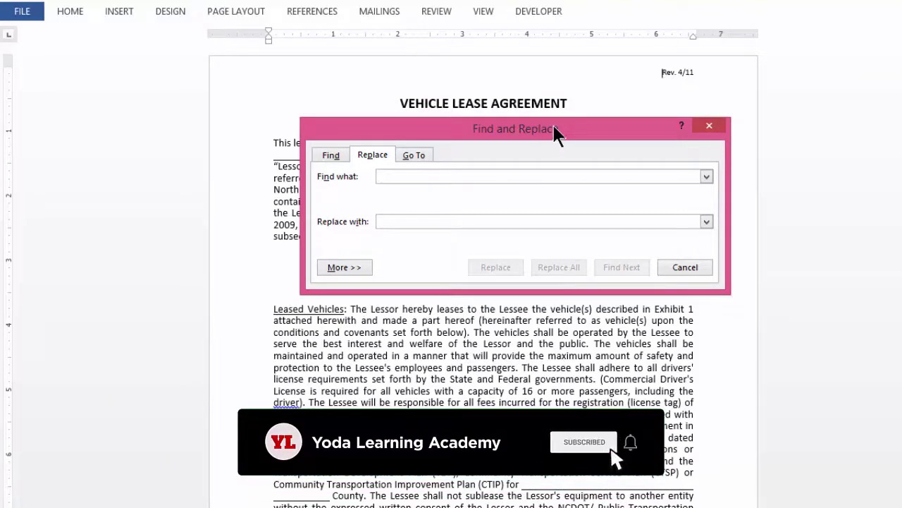
{"action": "left_click", "coordinate": [326, 157]}
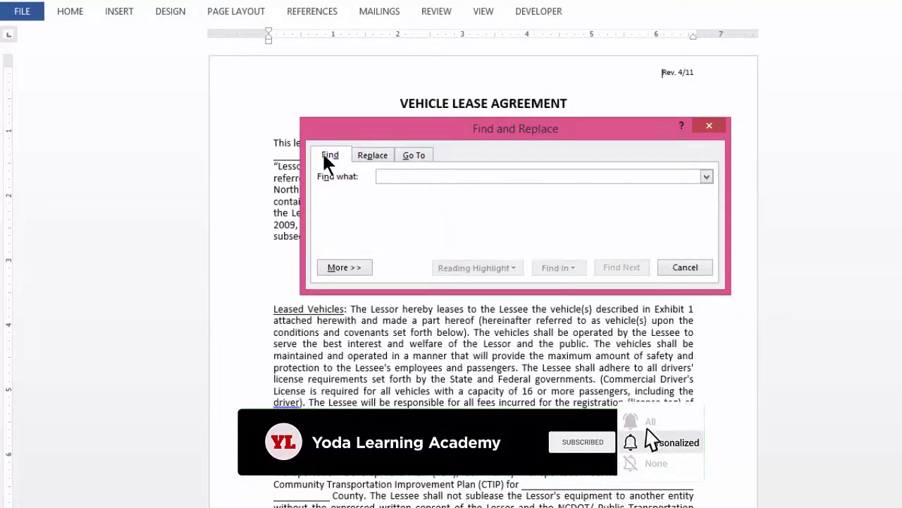
{"action": "left_click", "coordinate": [373, 157]}
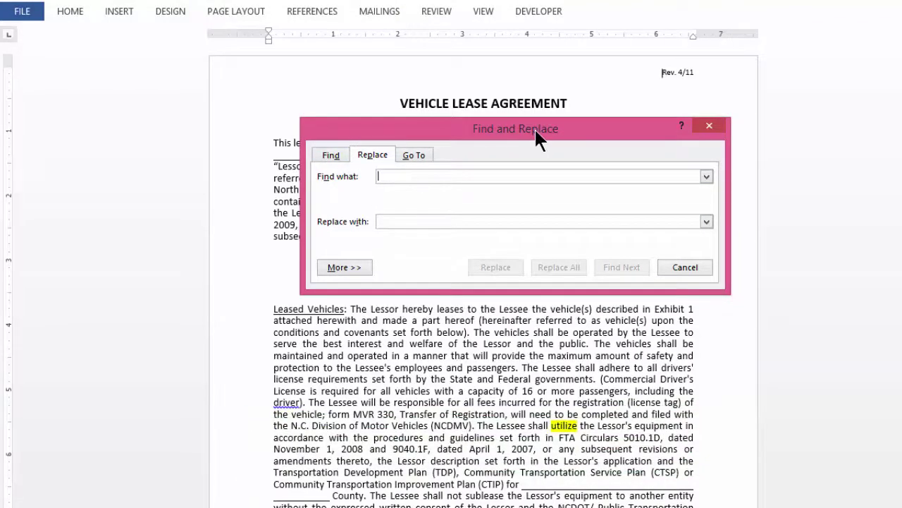
- Set the search format to Highlight and find the highlighted word 'utilize'
{"action": "left_click", "coordinate": [345, 267]}
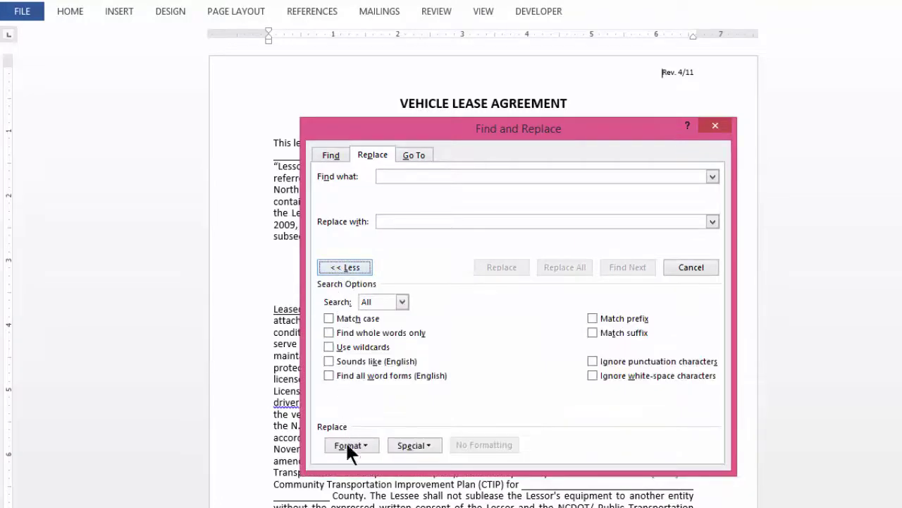
{"action": "left_click", "coordinate": [350, 445]}
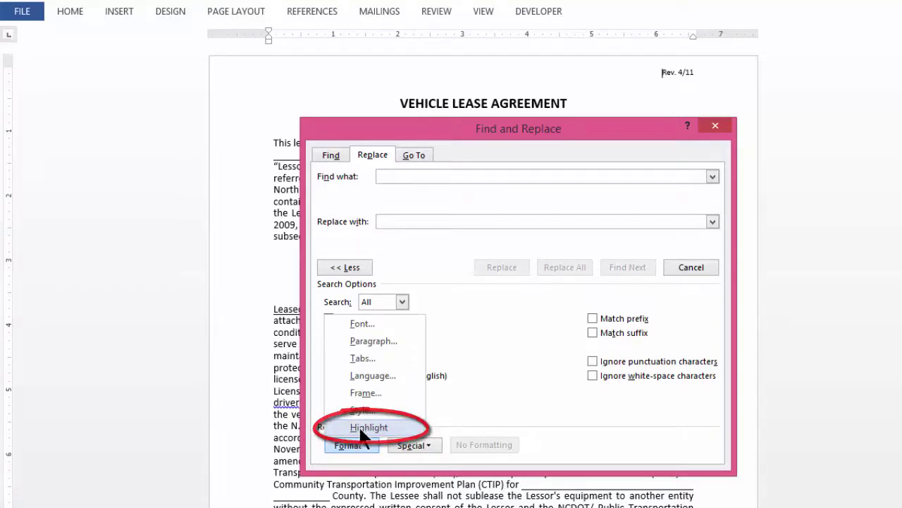
{"action": "left_click", "coordinate": [361, 429]}
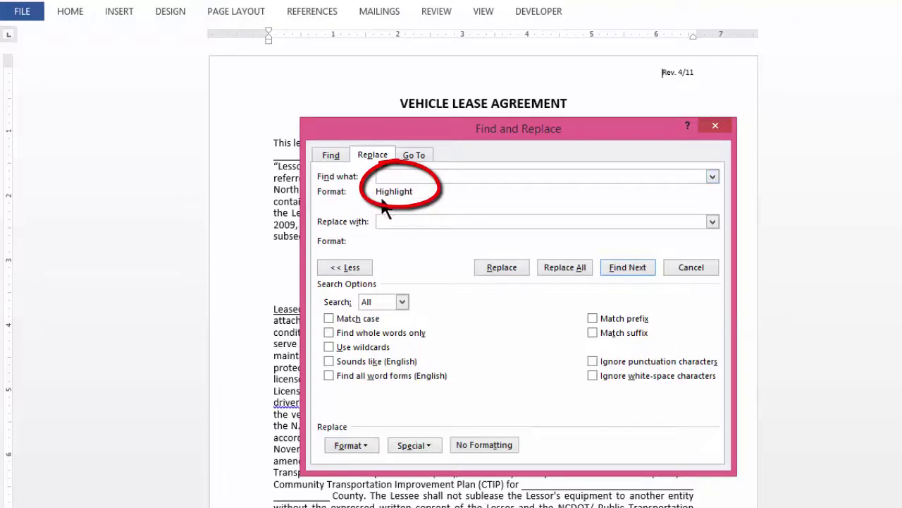
{"action": "left_click", "coordinate": [344, 266]}
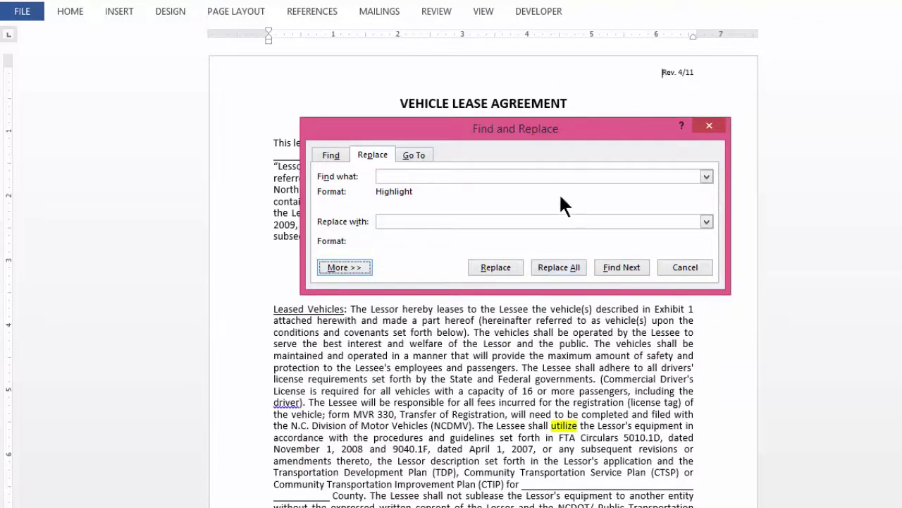
{"action": "left_click", "coordinate": [613, 267]}
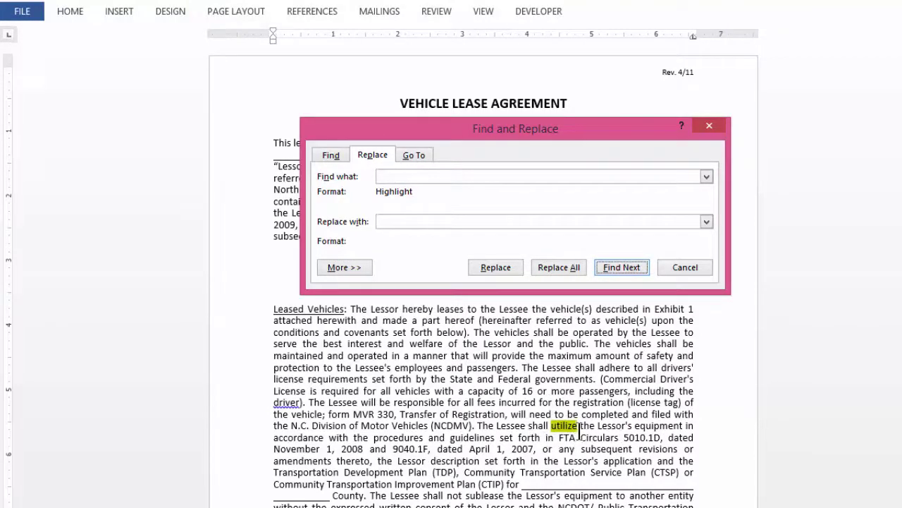
- Close the search window and jump forward to the next highlighted passage with Ctrl+Page Down
{"action": "left_click", "coordinate": [683, 267]}
{"action": "key", "text": "ctrl+Page_Down"}
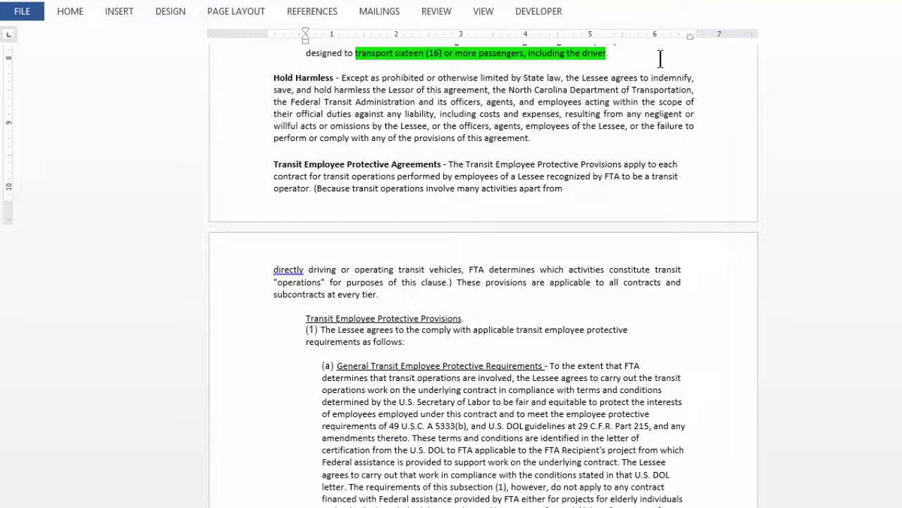
{"action": "scroll", "coordinate": [661, 59], "scroll_direction": "down", "scroll_amount": 10}
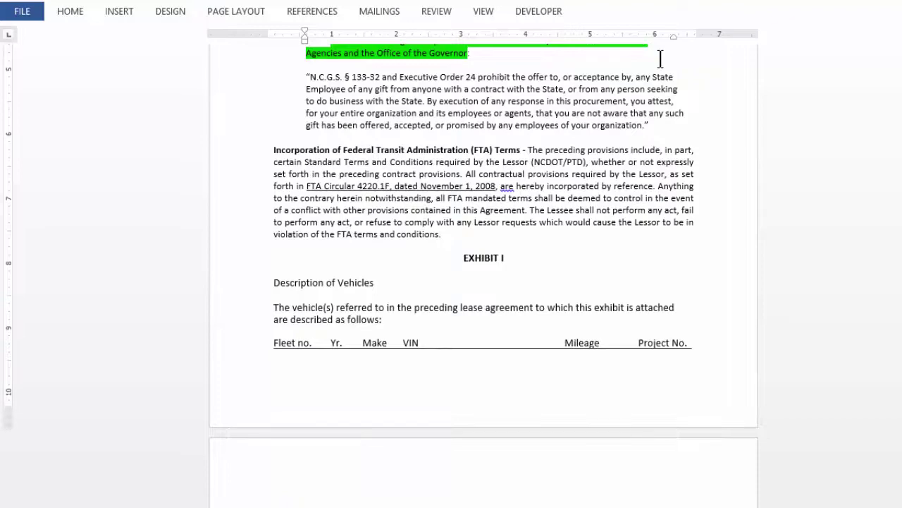
- Jump back through the earlier highlighted passages with Ctrl+Page Up until the document beginning
{"action": "key", "text": "ctrl+Page_Up"}
{"action": "key", "text": "ctrl+Page_Up"}
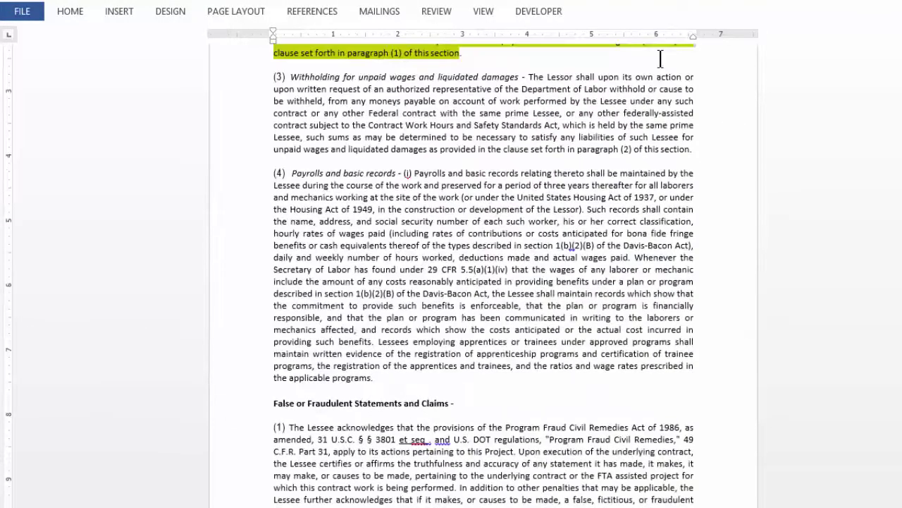
{"action": "key", "text": "ctrl+Page_Up"}
{"action": "key", "text": "ctrl+Page_Up"}
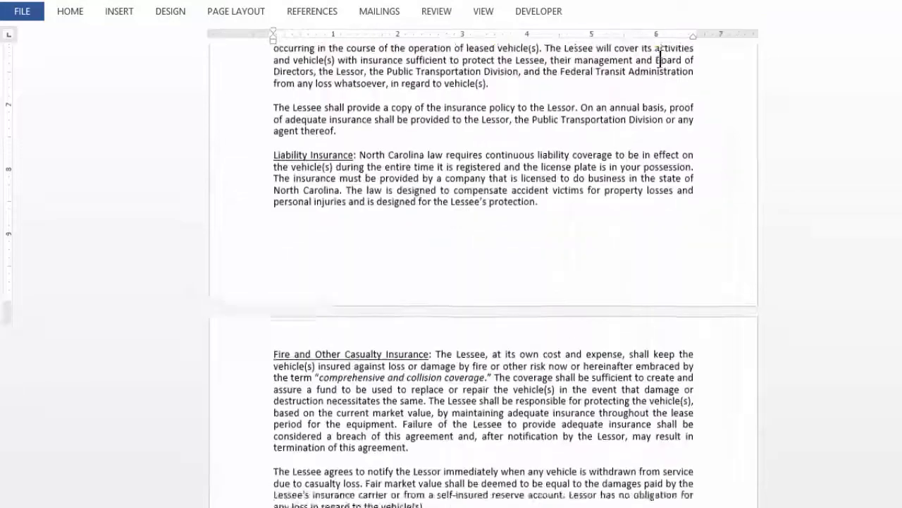
{"action": "key", "text": "ctrl+Page_Up"}
{"action": "key", "text": "ctrl+Page_Up"}
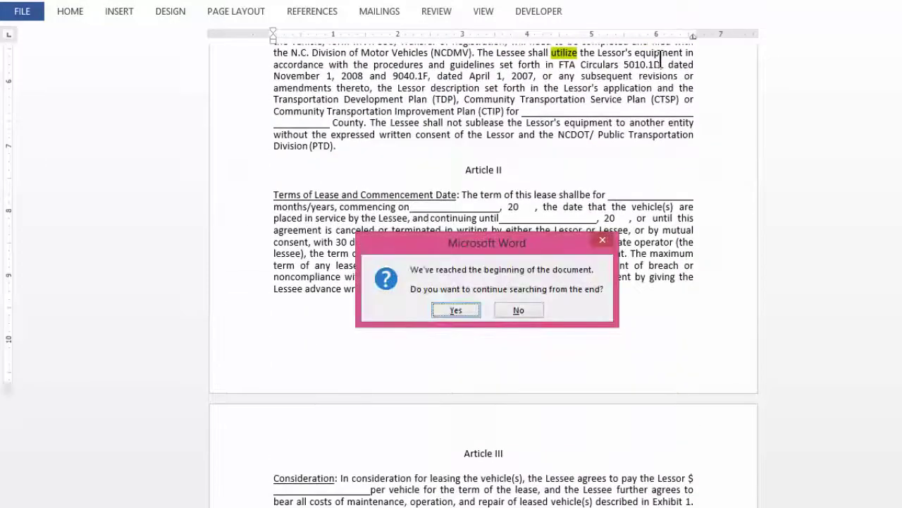
- Decline continuing the search from the end, staying at the highlighted 'utilize' in Article I
{"action": "key", "text": "Escape"}
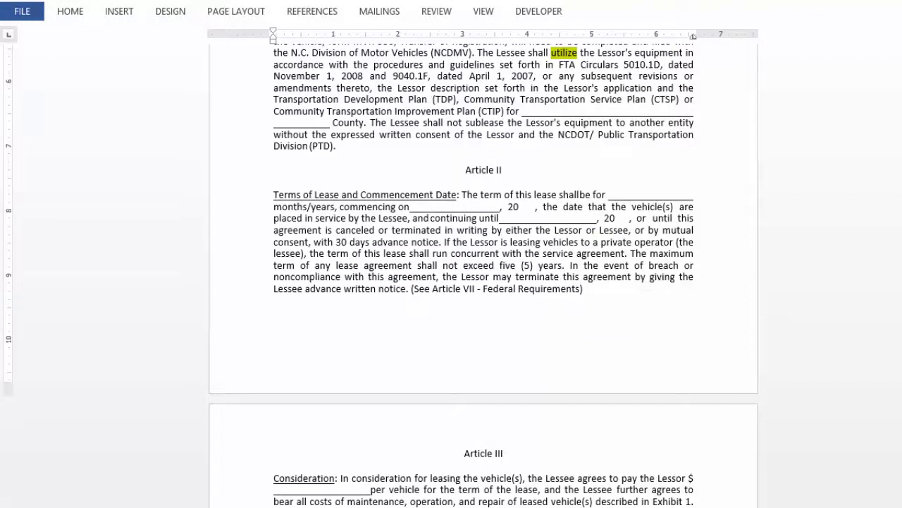
{"action": "scroll", "coordinate": [623, 95], "scroll_direction": "up", "scroll_amount": 10}
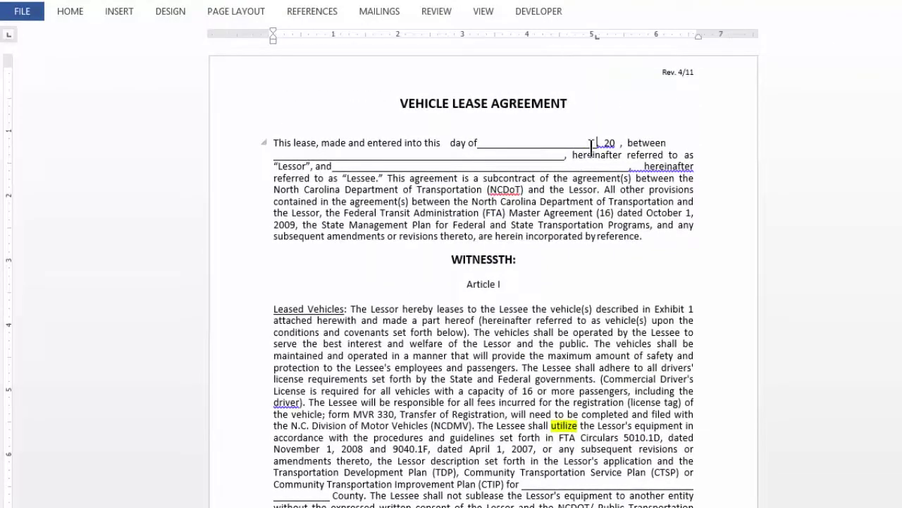
{"action": "scroll", "coordinate": [605, 201], "scroll_direction": "down", "scroll_amount": 15}
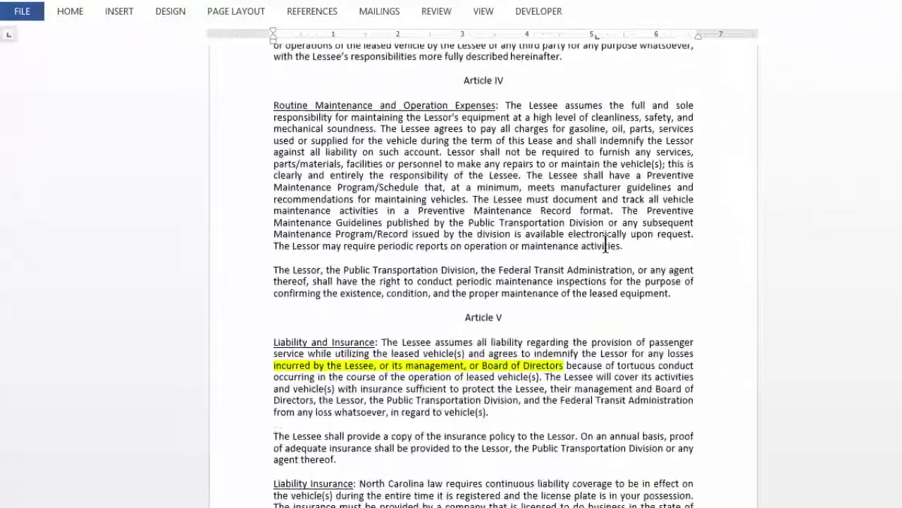
{"action": "scroll", "coordinate": [605, 245], "scroll_direction": "down", "scroll_amount": 10}
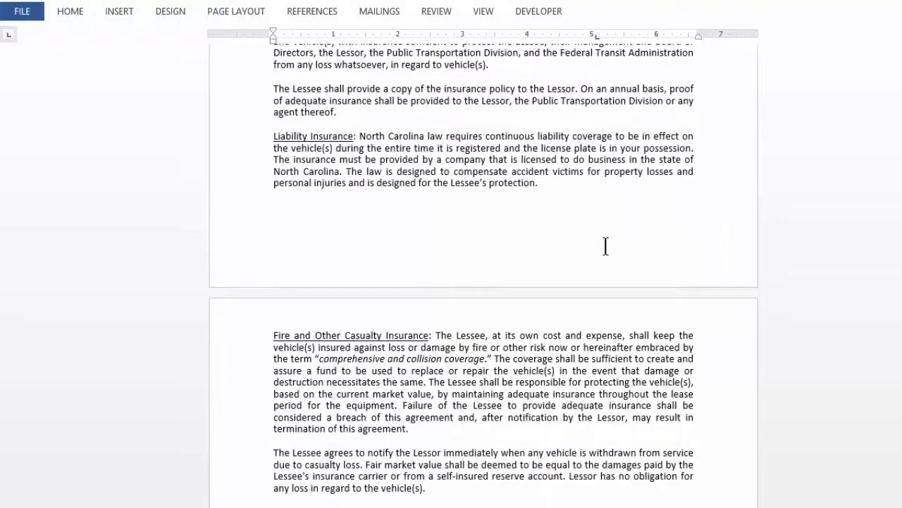
{"action": "scroll", "coordinate": [604, 251], "scroll_direction": "down", "scroll_amount": 10}
{"action": "scroll", "coordinate": [600, 258], "scroll_direction": "down", "scroll_amount": 8}
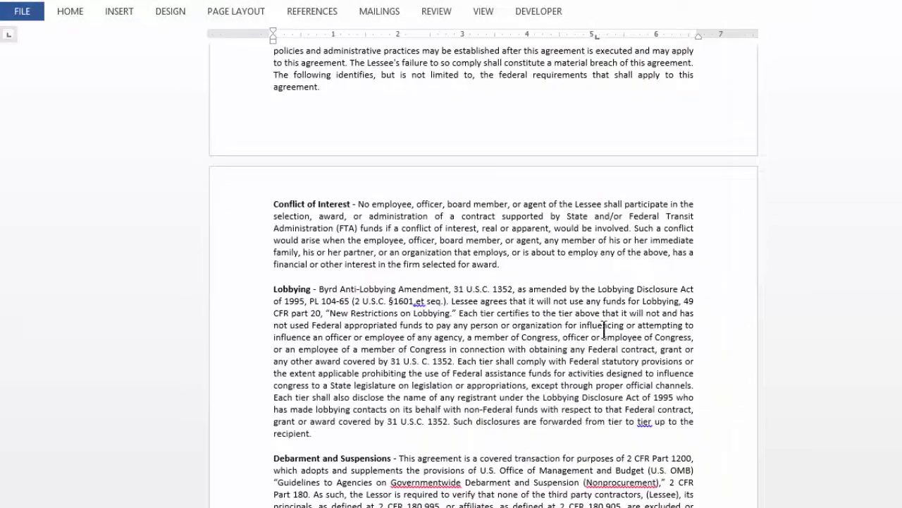
{"action": "scroll", "coordinate": [600, 263], "scroll_direction": "down", "scroll_amount": 9}
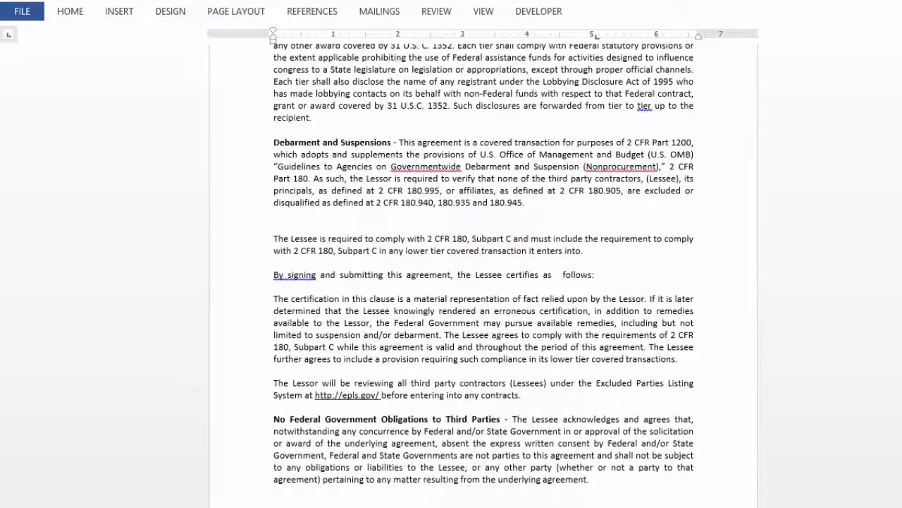
{"action": "key", "text": "ctrl+Home"}
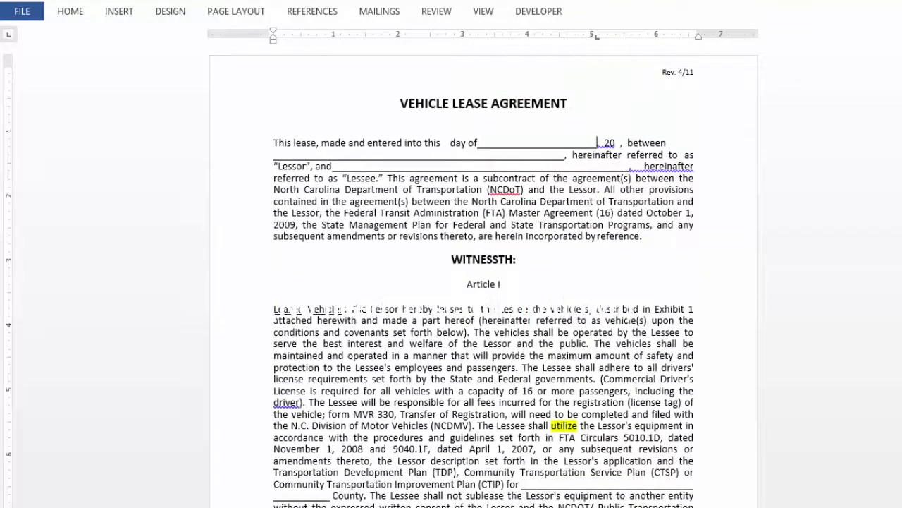